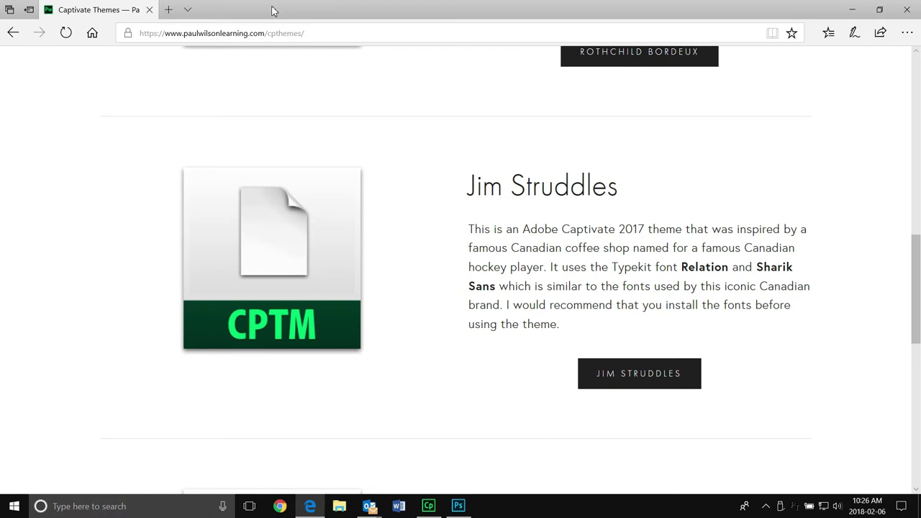
Step: Switch to Adobe Captivate, go to Typekit from the title placeholder's character settings, search for "relation" and open the Relation font family
click(428, 506)
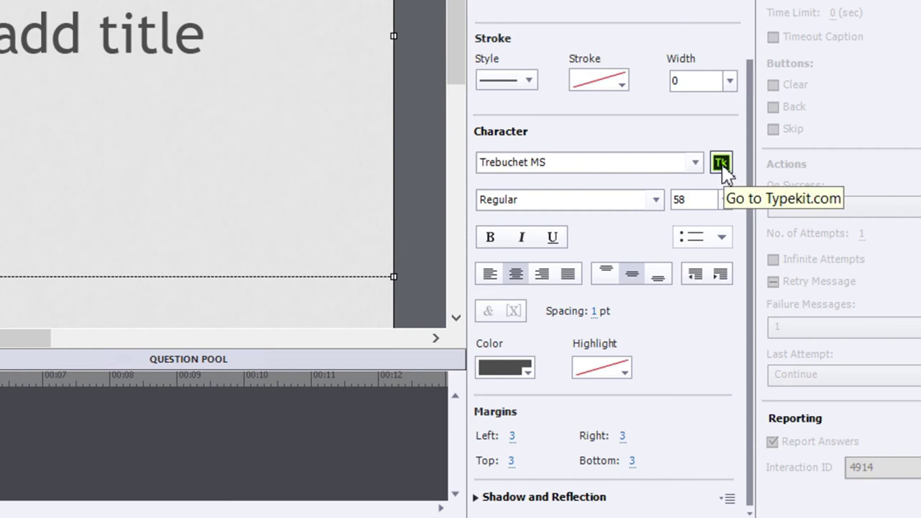
click(720, 163)
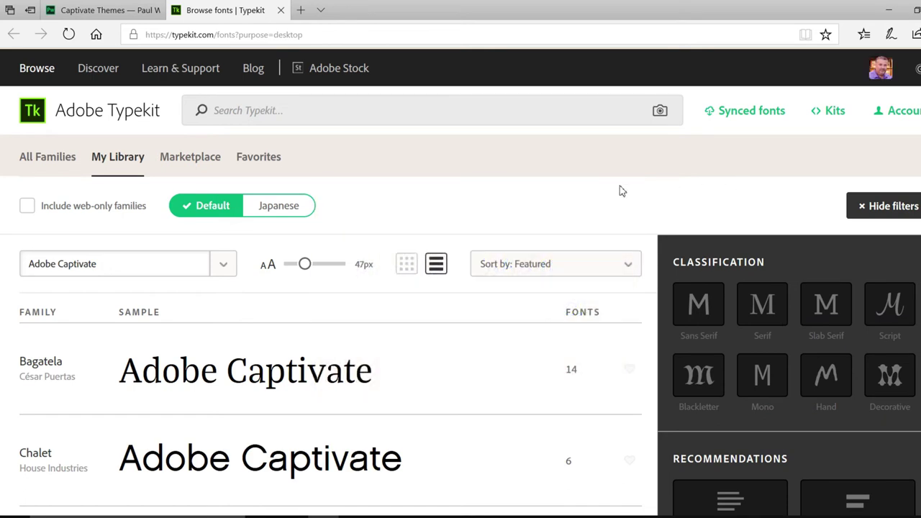
click(318, 110)
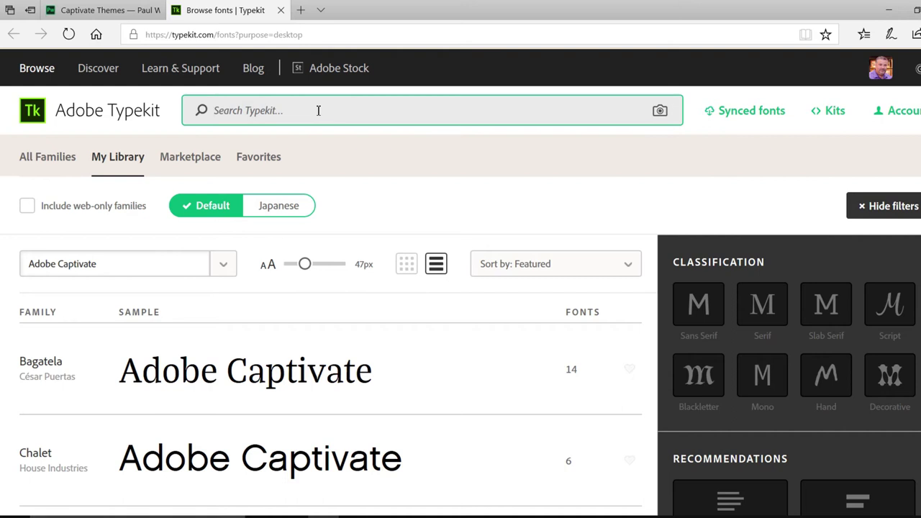
text(relation)
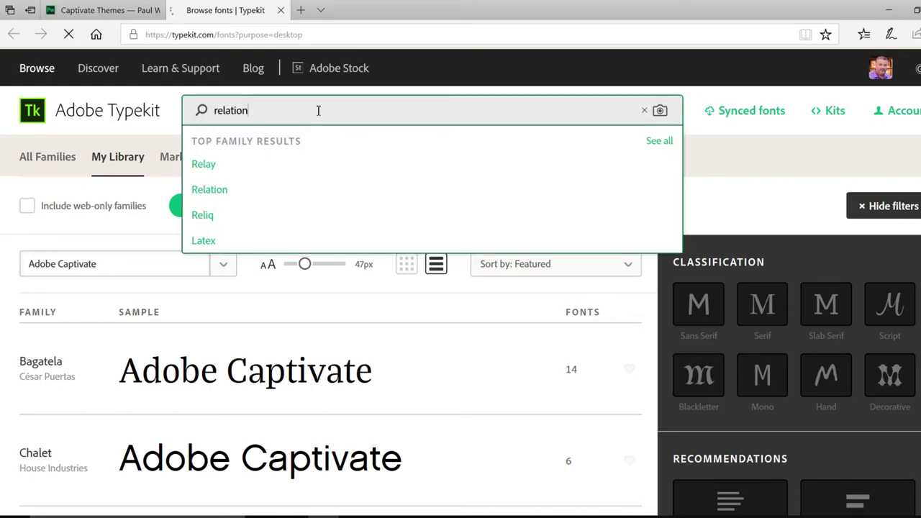
key(Return)
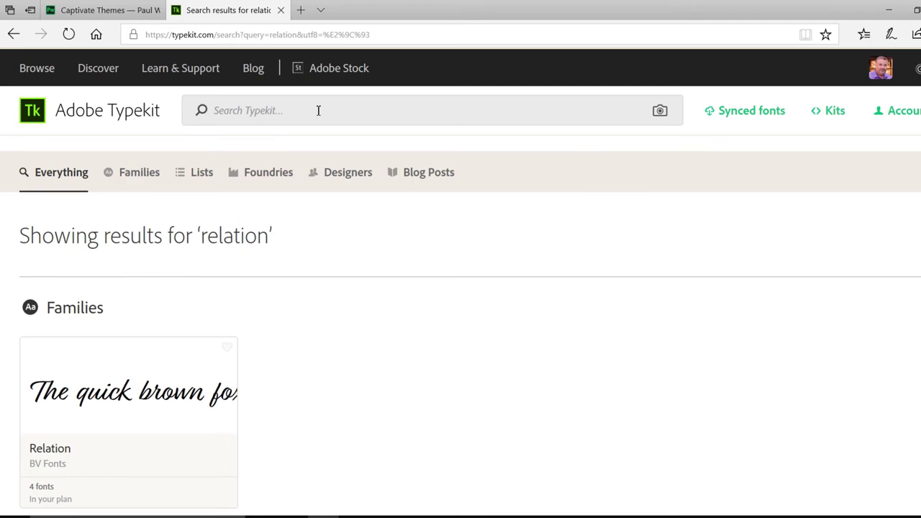
click(113, 386)
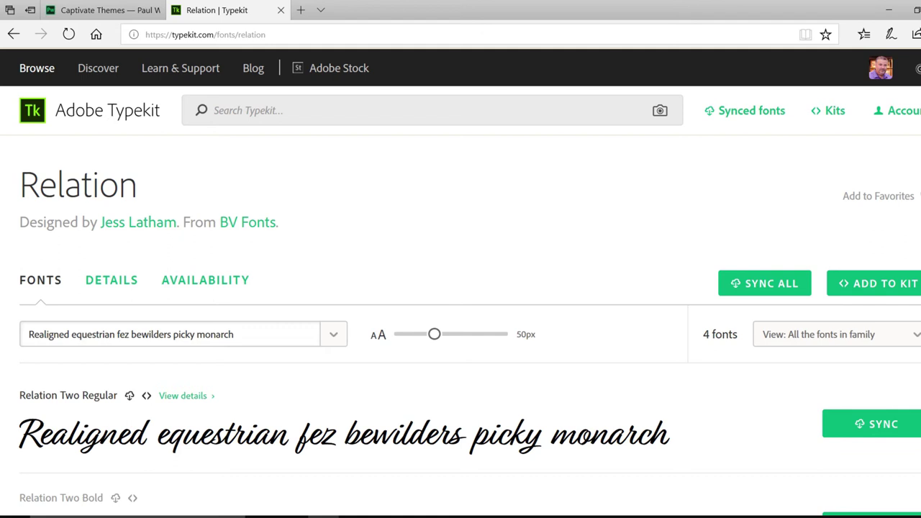
Step: Review the Relation family's font styles and sync all of them
scroll(460, 287, down, 4)
scroll(460, 288, down, 1)
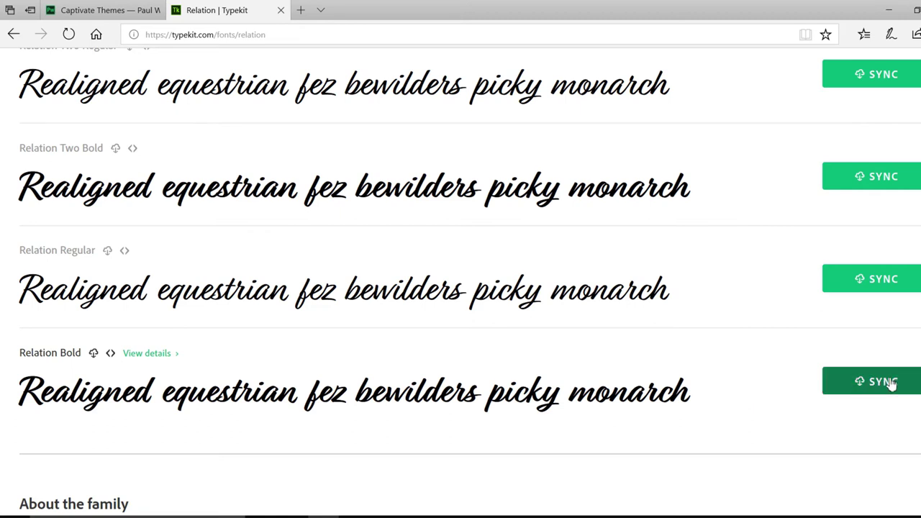
scroll(892, 385, up, 1)
scroll(890, 385, up, 2)
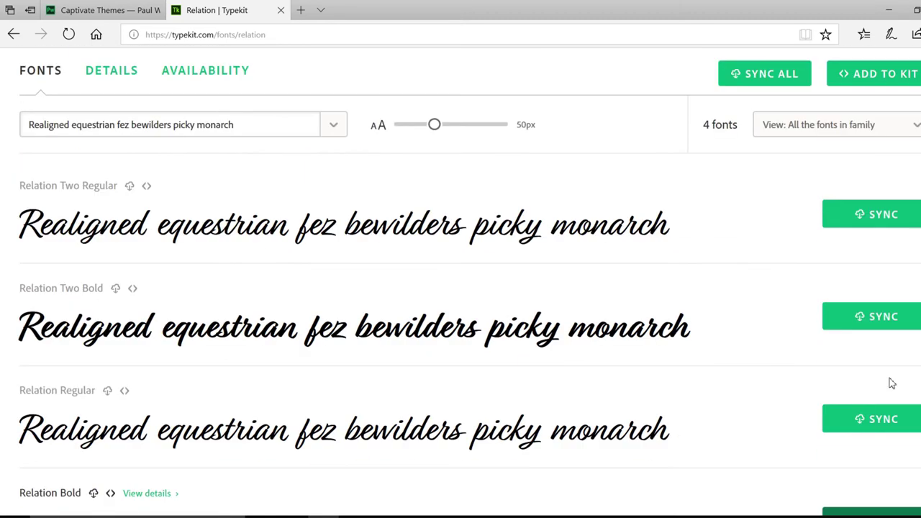
click(766, 81)
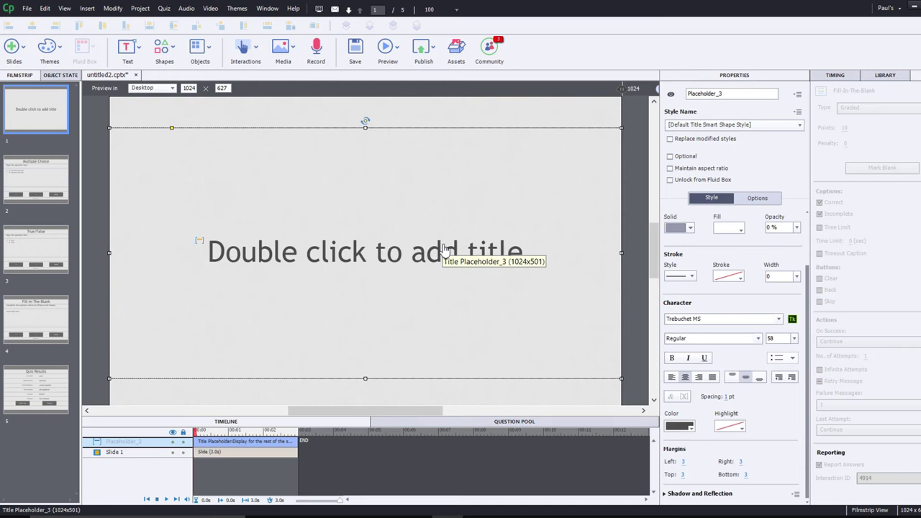
Step: Go to Typekit again from Captivate's character settings, search for "sharik" and open the Sharik Sans font family
click(792, 321)
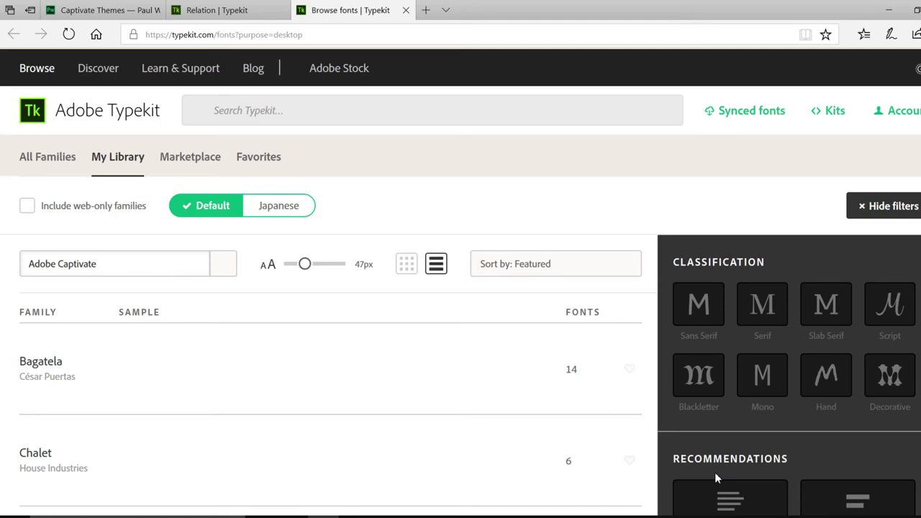
click(302, 115)
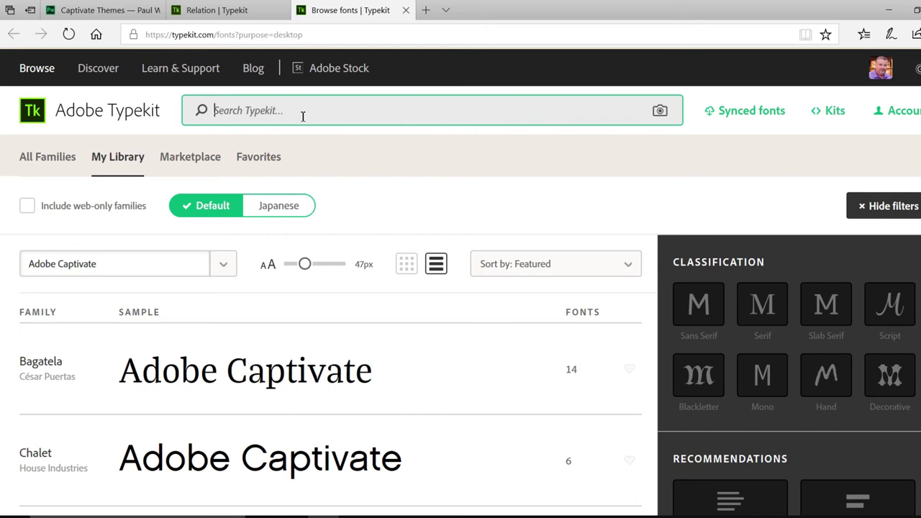
text(sharik)
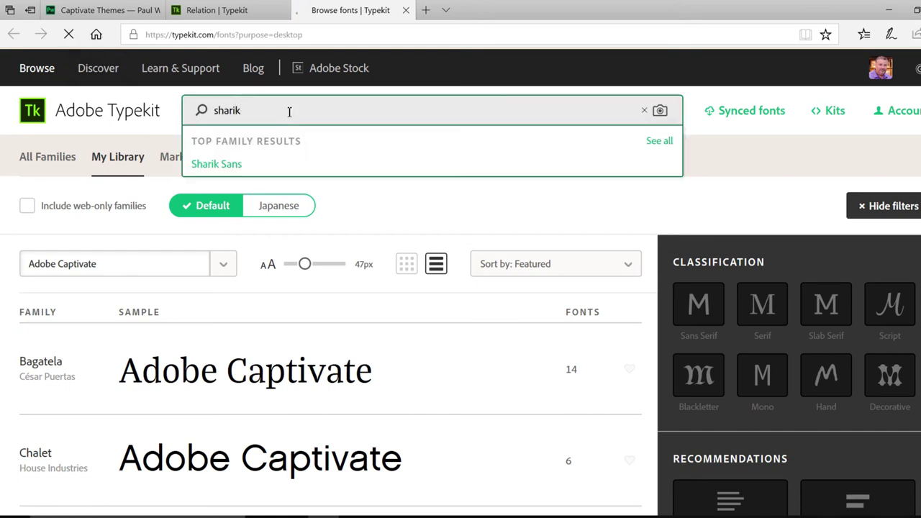
key(Return)
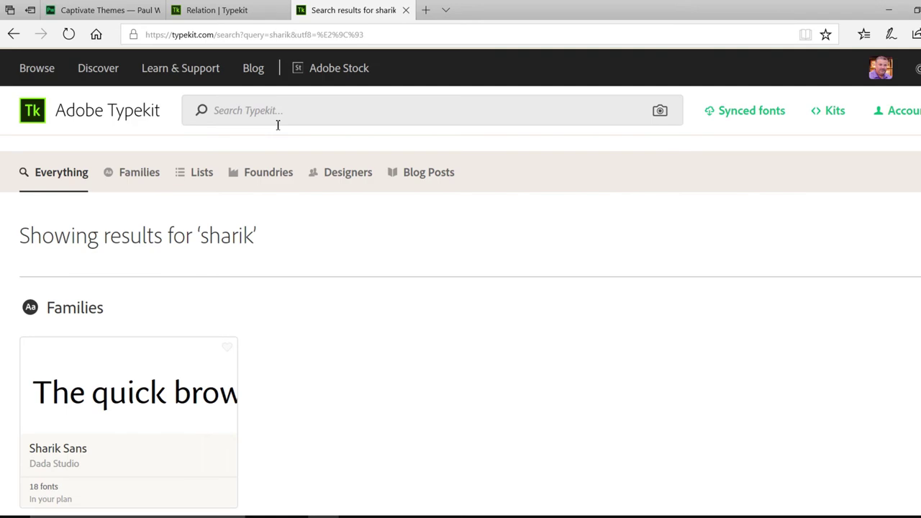
click(178, 394)
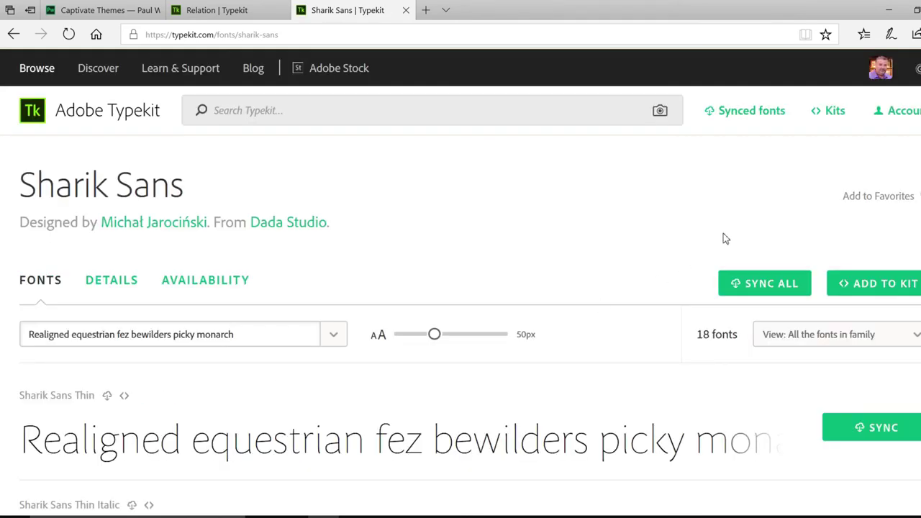
Step: Review the Sharik Sans family's font styles and sync all of them
scroll(460, 279, down, 10)
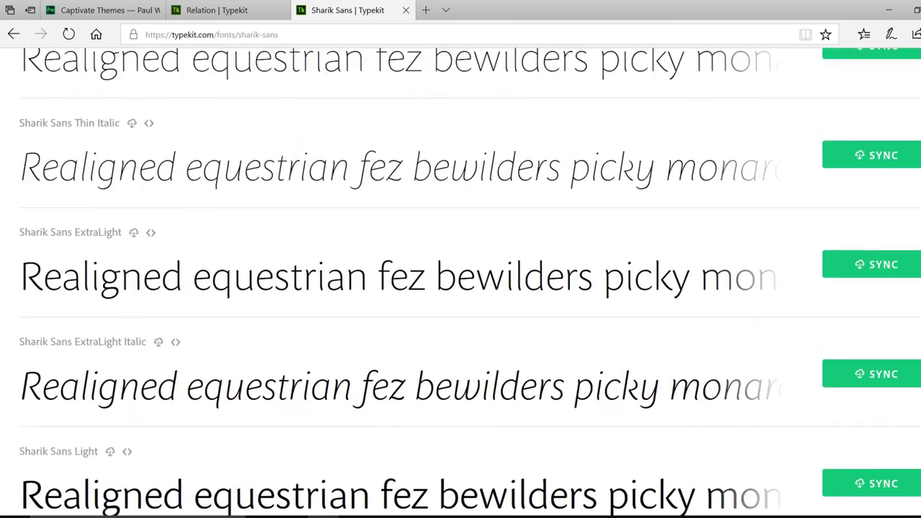
scroll(461, 280, down, 15)
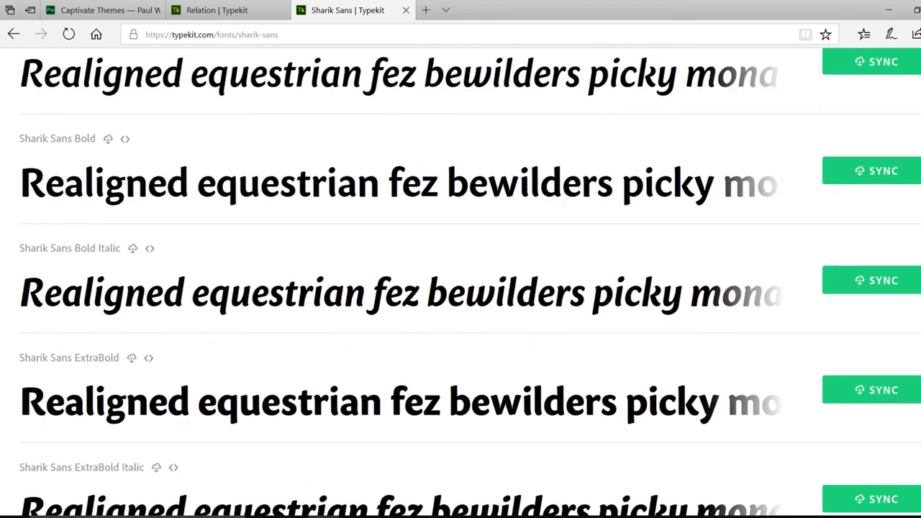
scroll(461, 279, up, 20)
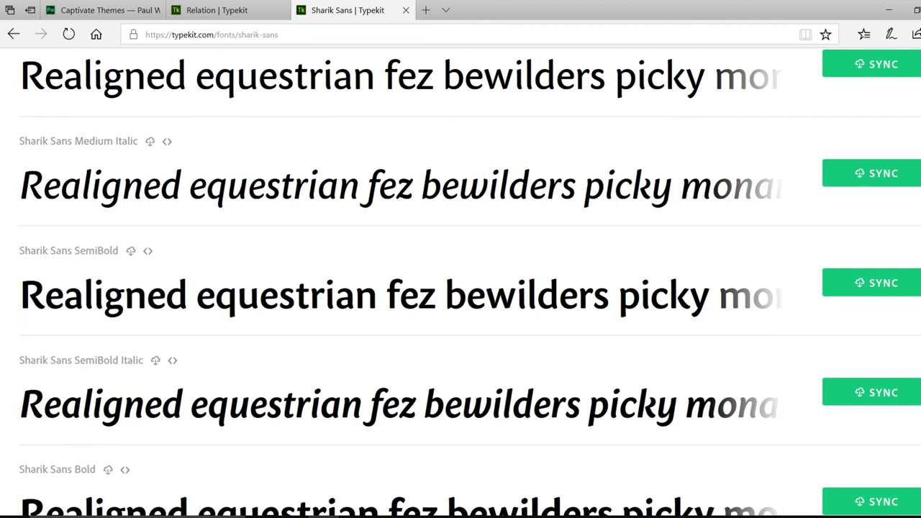
scroll(460, 279, up, 3)
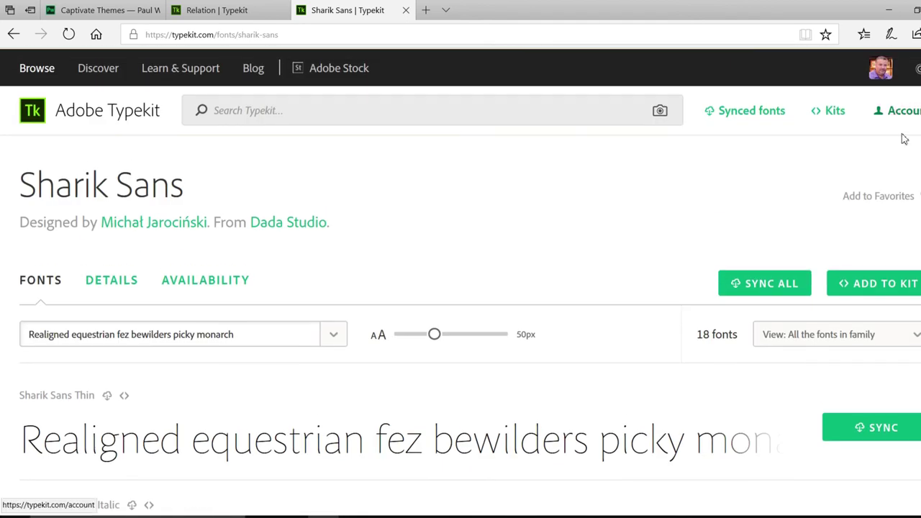
click(766, 285)
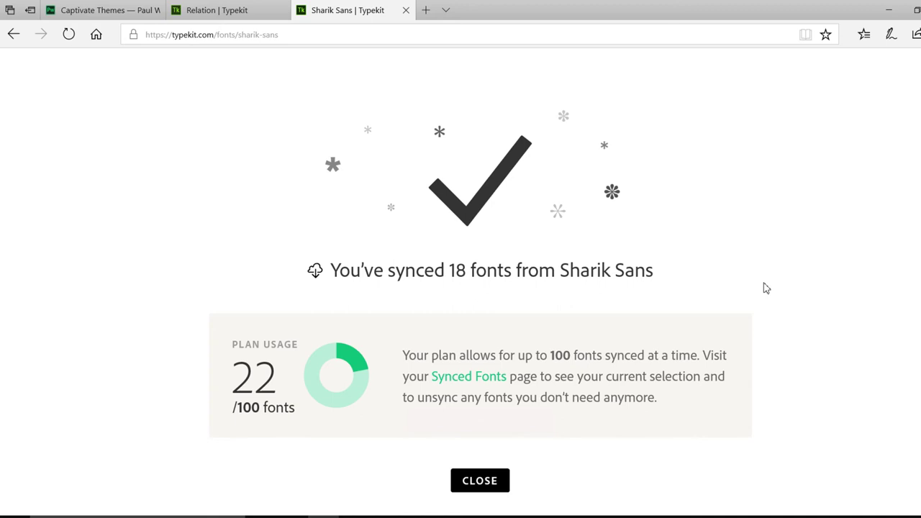
Step: Return to Captivate and check the Typekit Fonts group among the fonts available for the title placeholder, keeping the current font
click(898, 9)
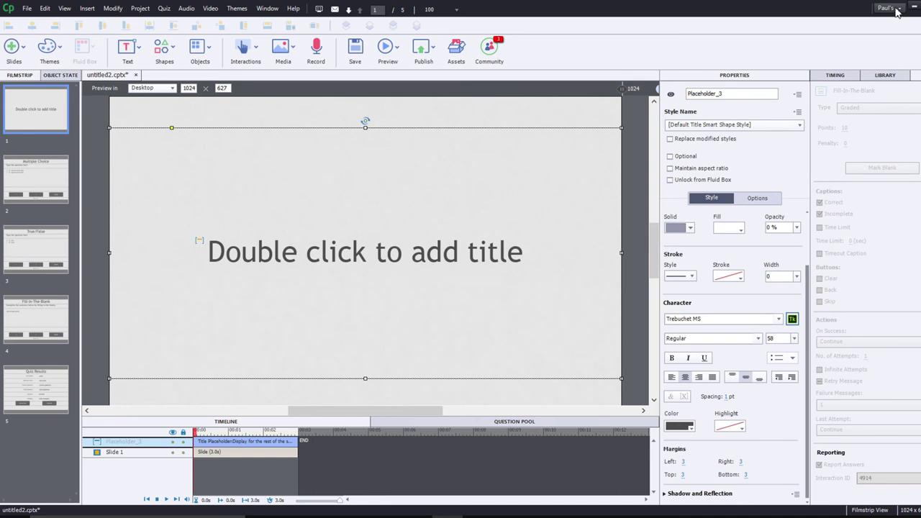
click(779, 321)
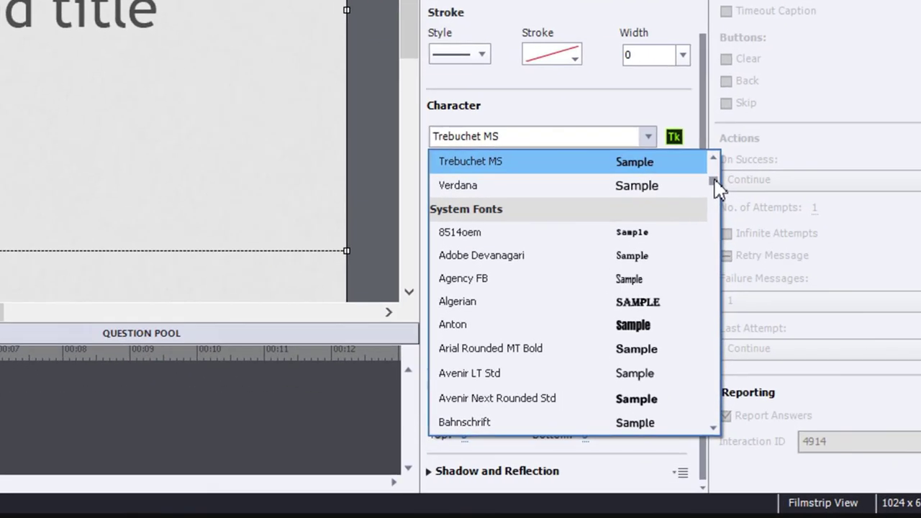
drag(716, 184, 715, 173)
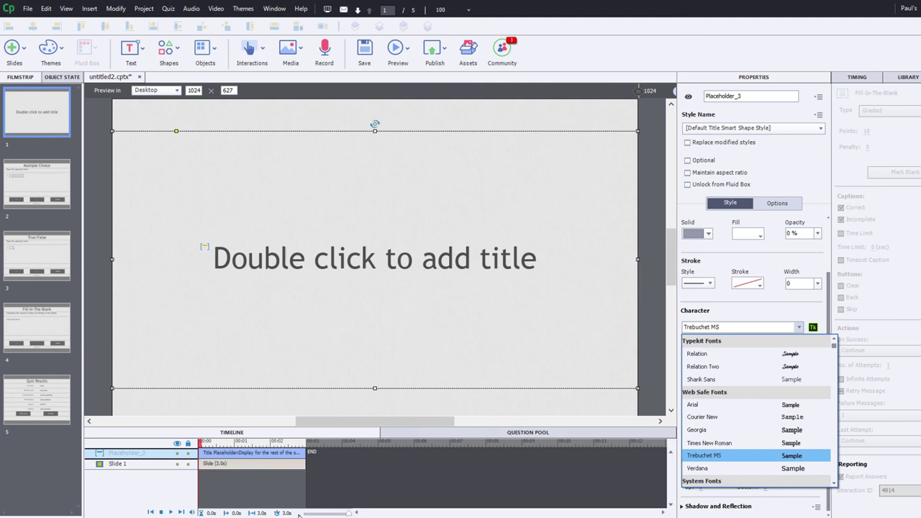
key(Escape)
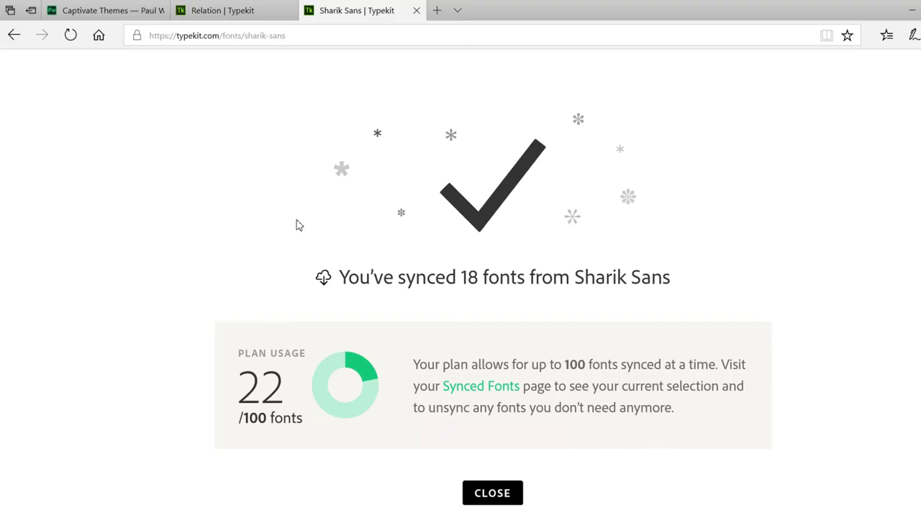
Step: Download the Jim Struddles theme from the Captivate Themes web page and save it to the Desktop as JimStruddles.cptm
key(ctrl+1)
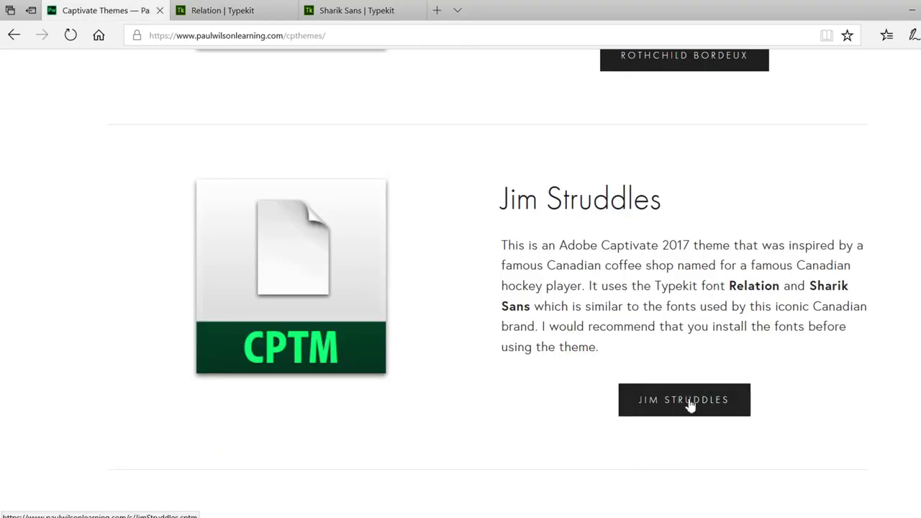
click(689, 404)
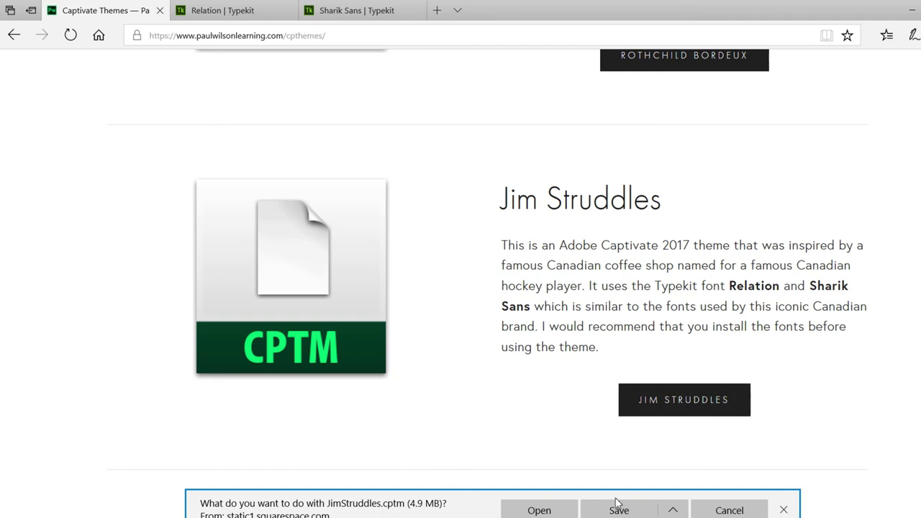
click(672, 509)
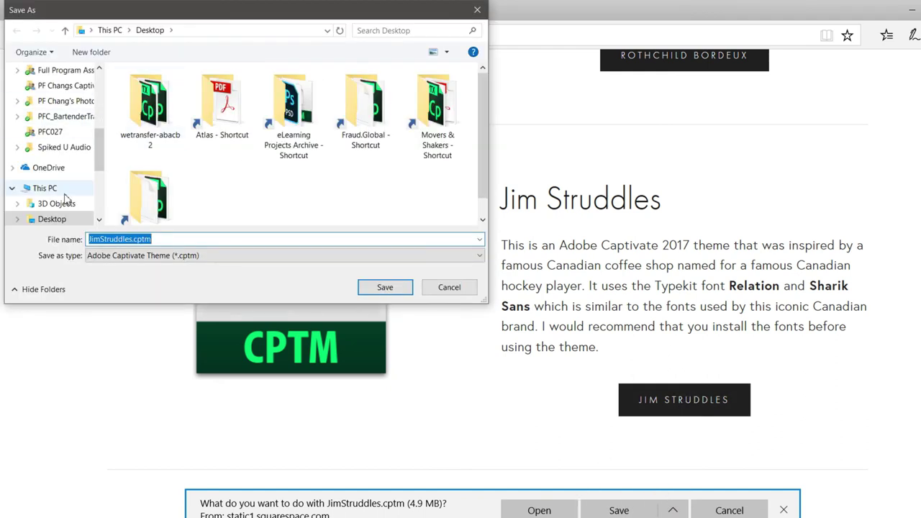
click(386, 288)
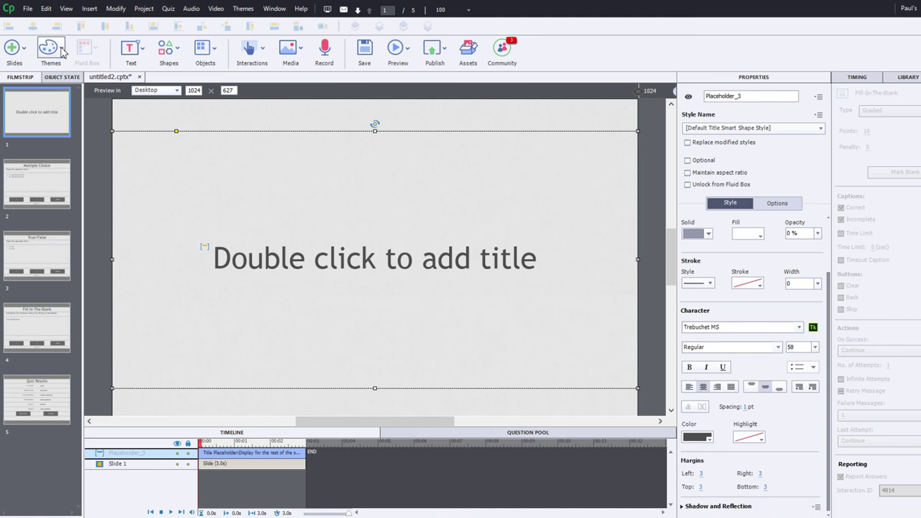
Step: Apply the JimStruddles.cptm theme from the Desktop to the Captivate project, accepting the loss of style overrides, and show the Multiple Choice slide
click(63, 51)
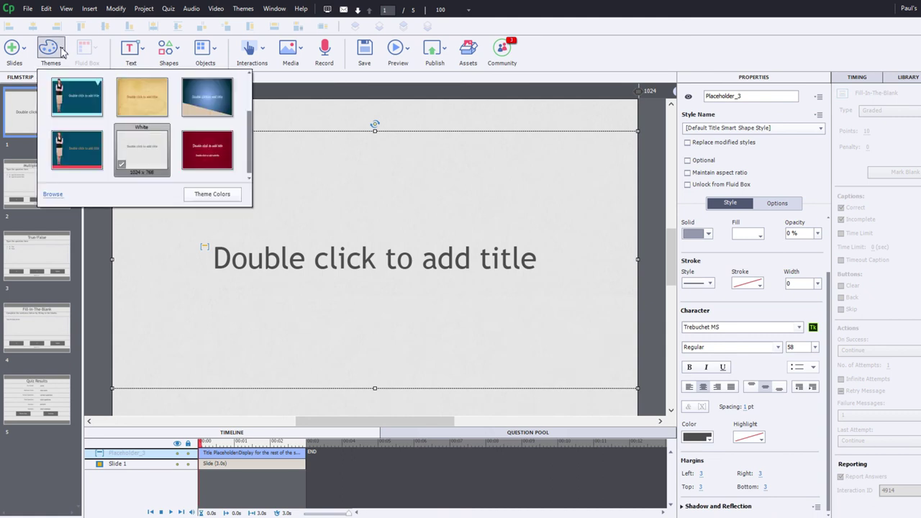
click(53, 194)
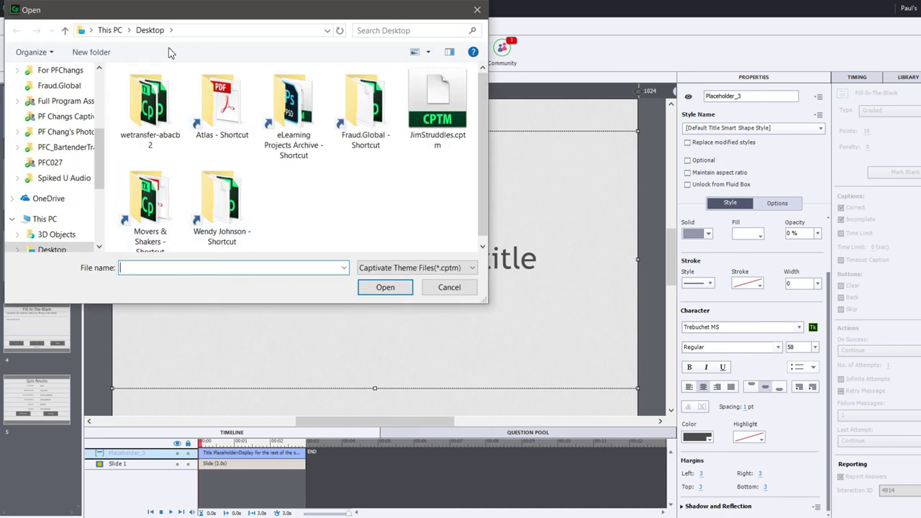
click(437, 123)
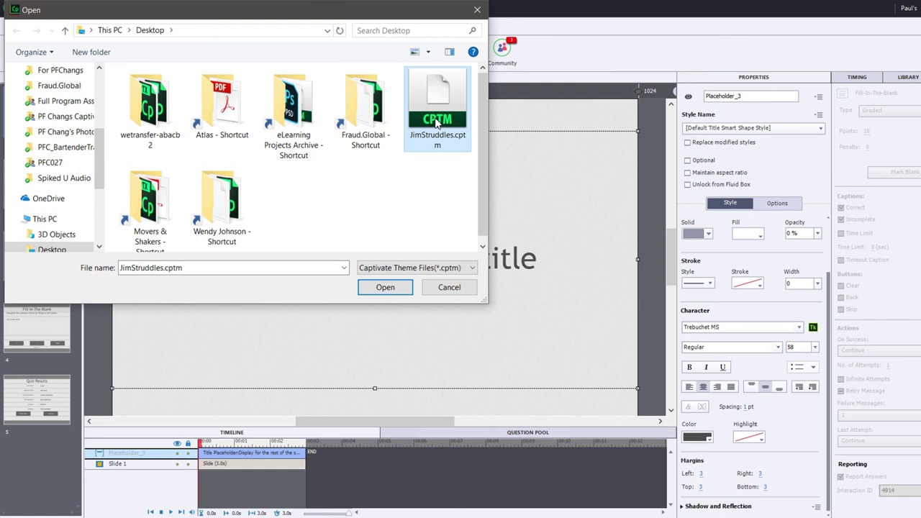
click(384, 287)
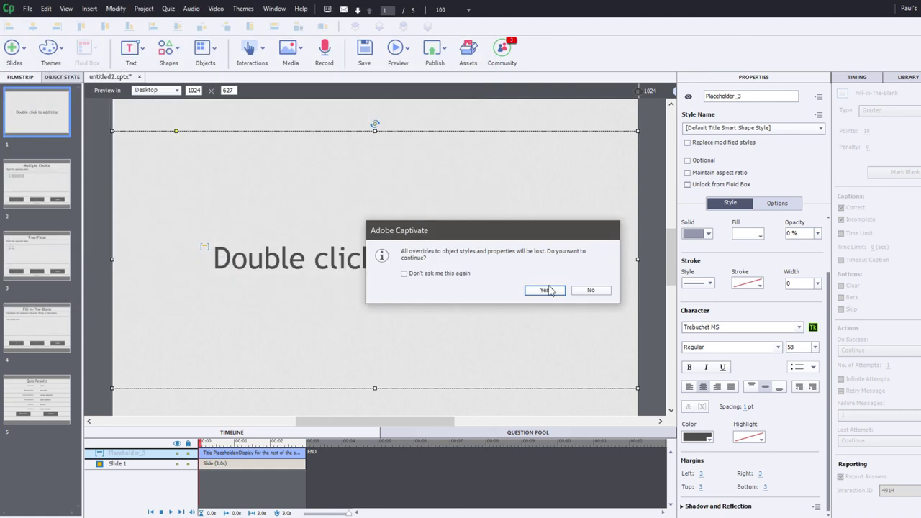
click(547, 291)
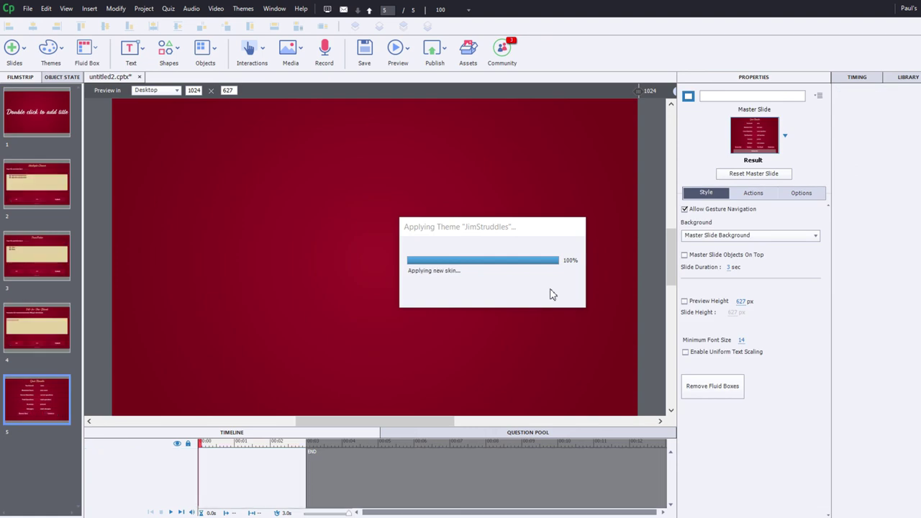
click(31, 192)
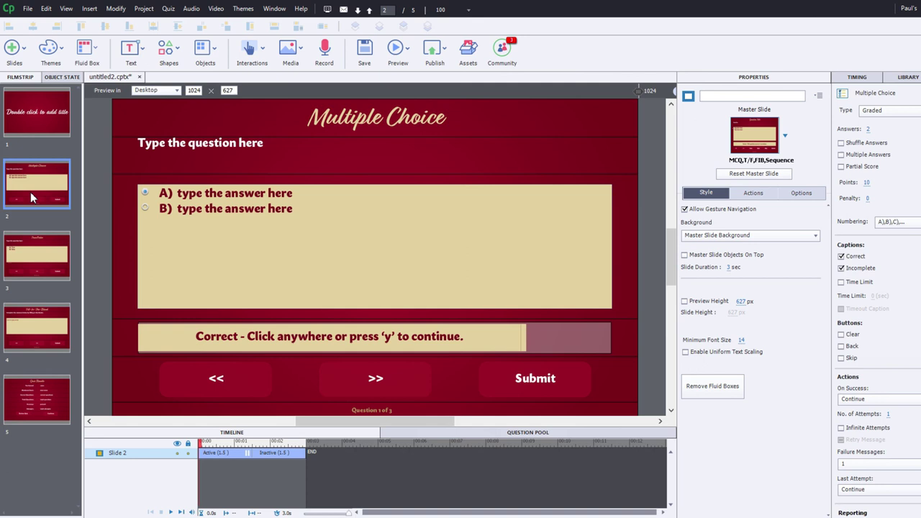